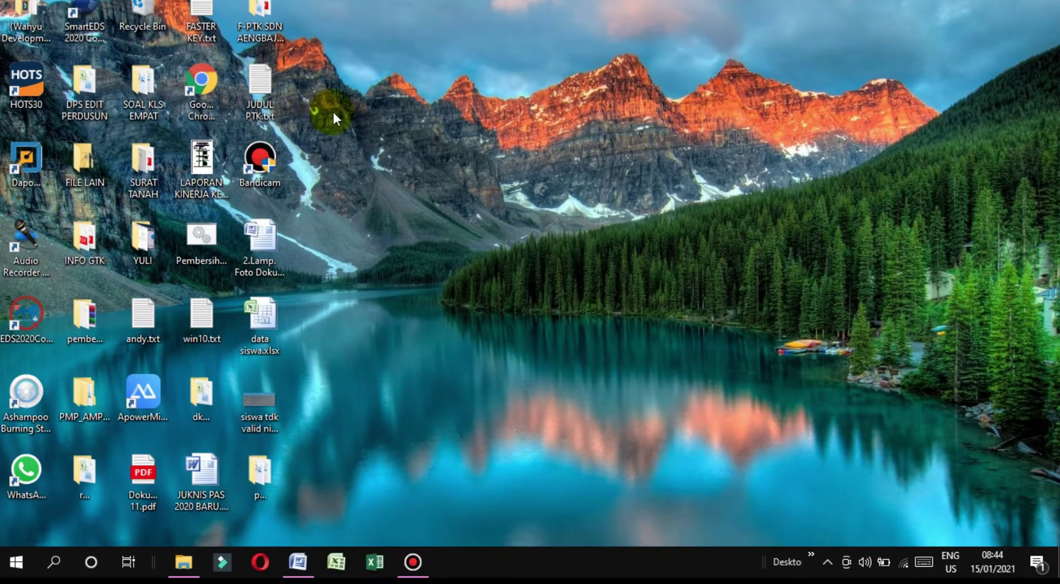
Step: Refresh the desktop, then switch to File Explorer and open GANTI FONT.txt from the inner ganti font folder
right_click(339, 106)
click(381, 152)
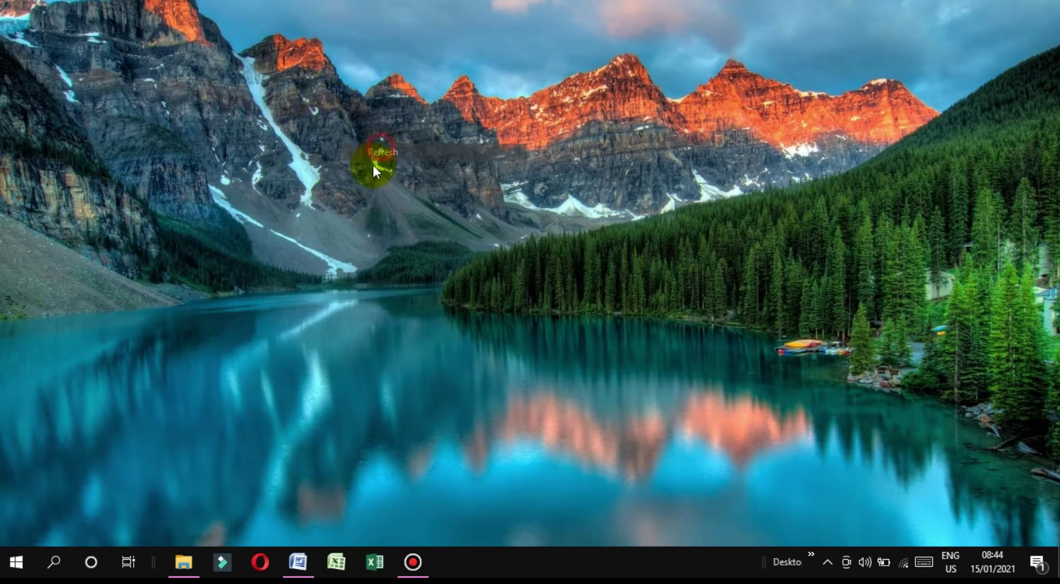
click(191, 568)
click(214, 283)
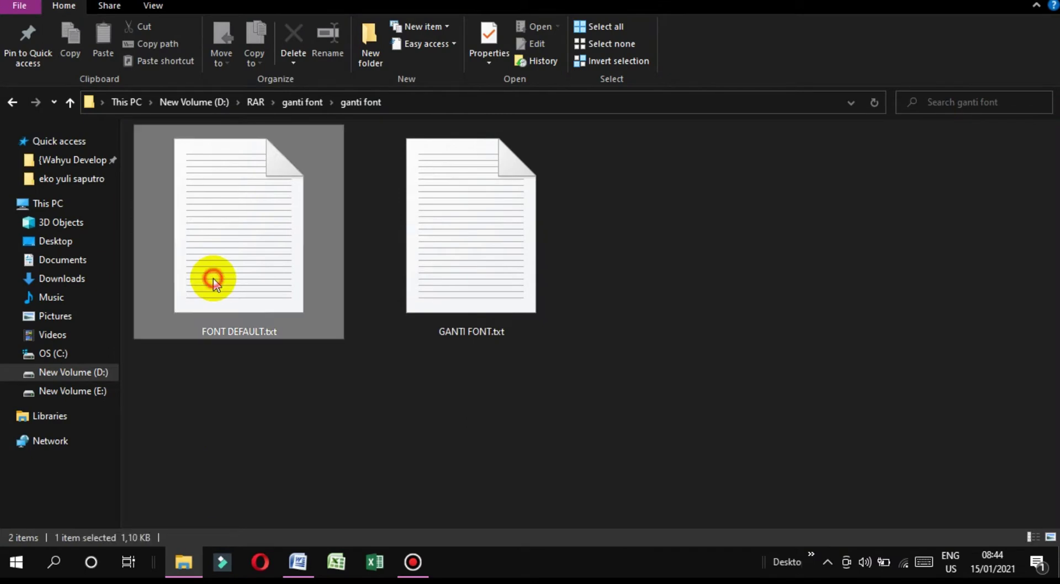
click(729, 238)
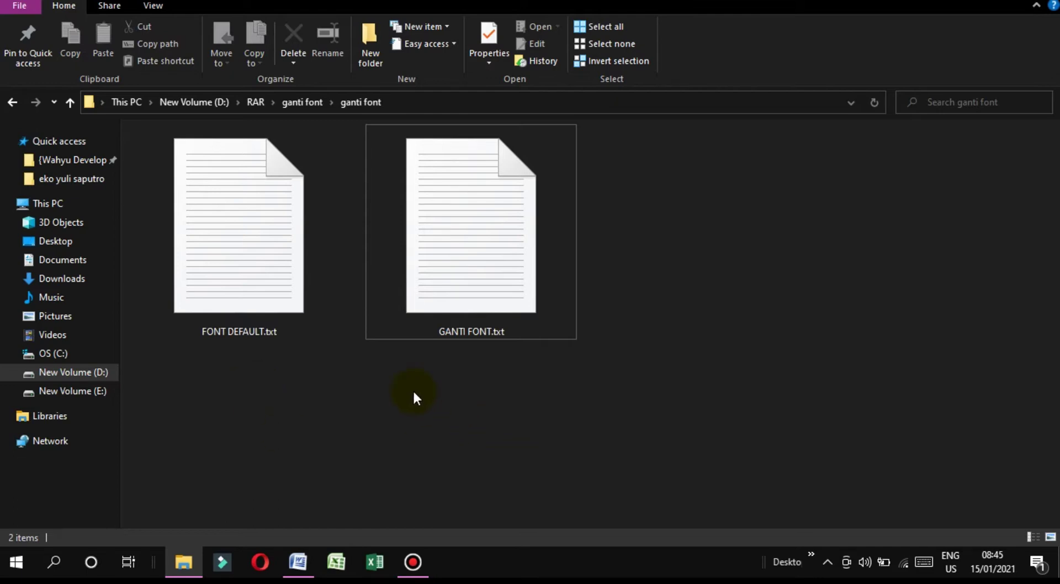
click(487, 290)
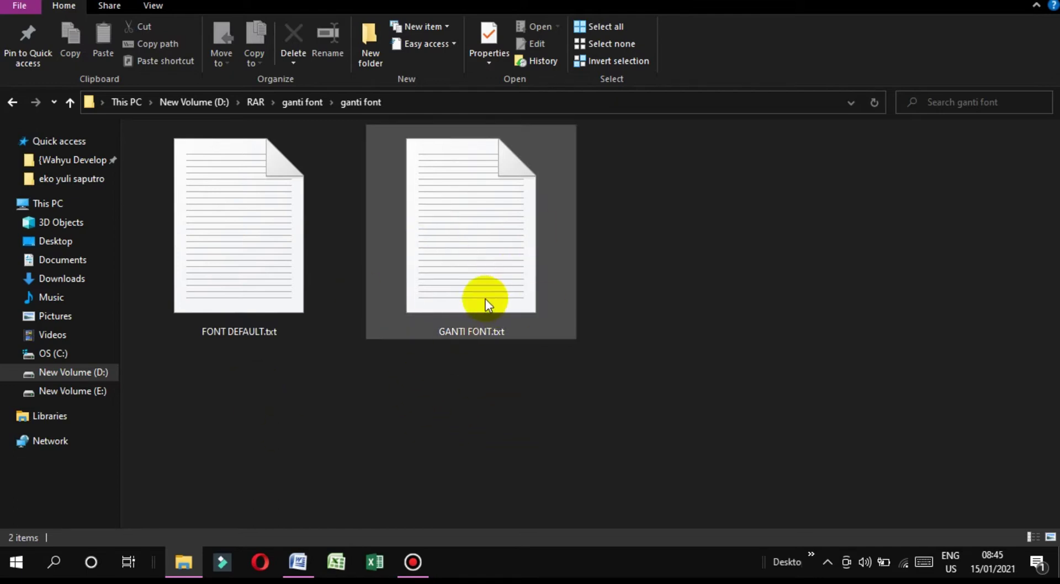
double_click(446, 300)
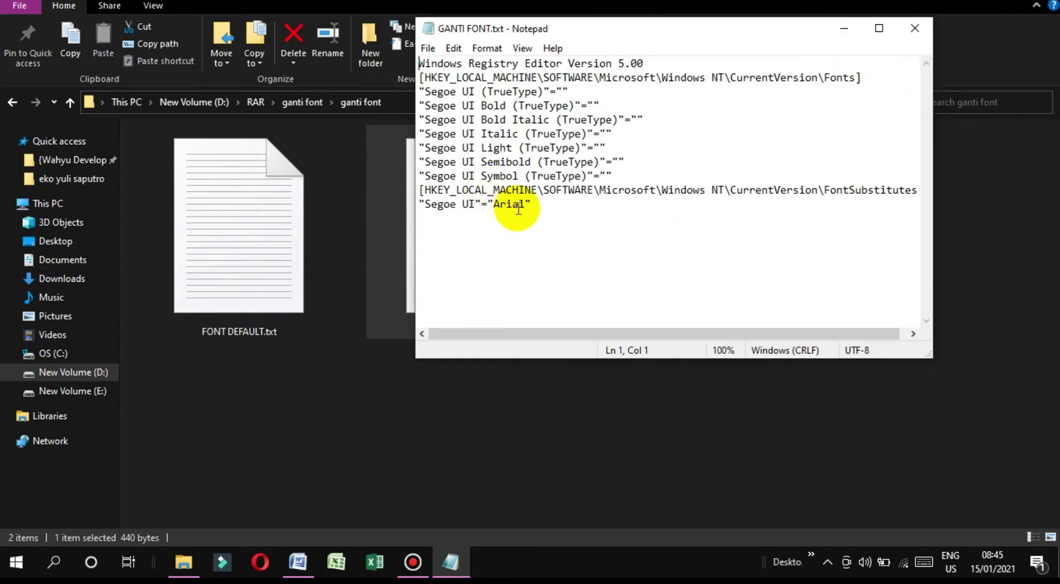
drag(531, 204, 493, 203)
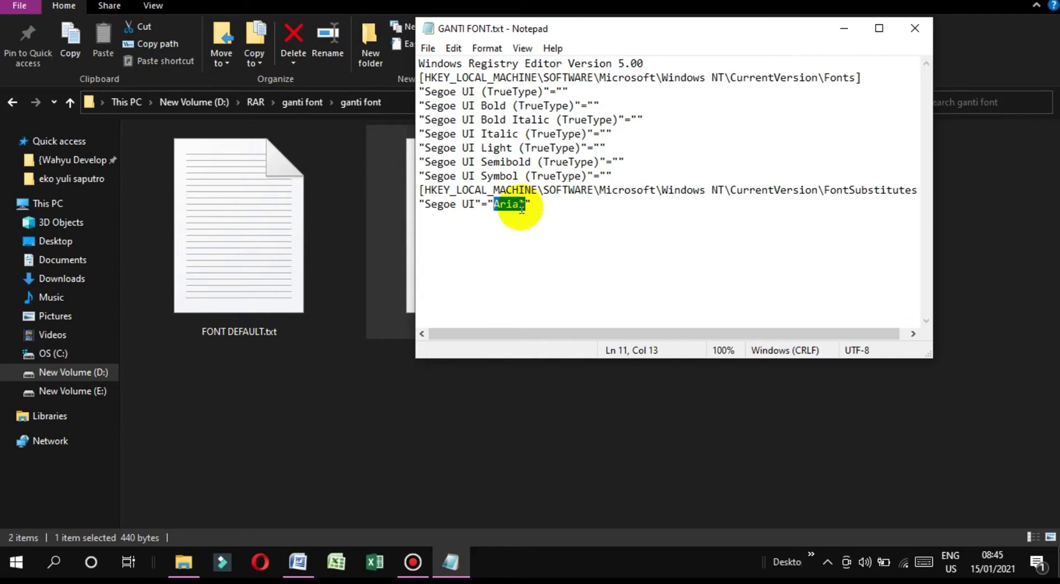
click(271, 448)
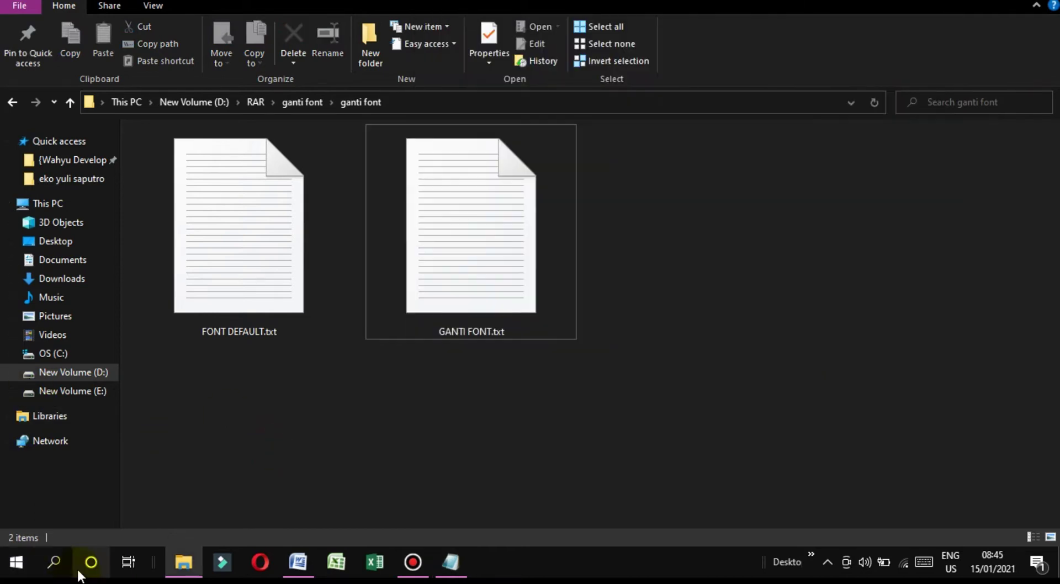
Step: Search Windows for "font", open Font settings and browse the available fonts for a replacement
click(56, 563)
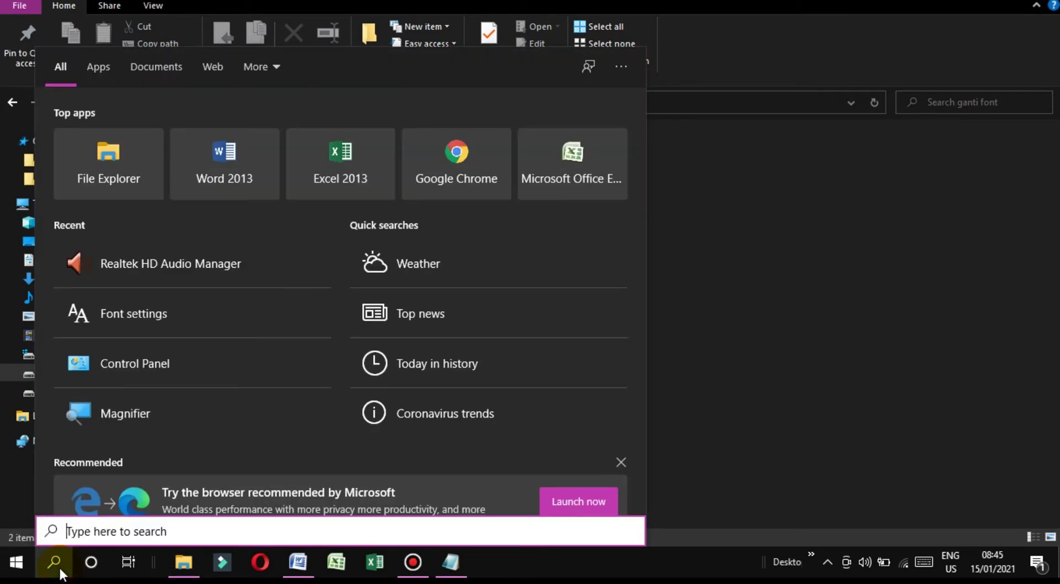
text(fo)
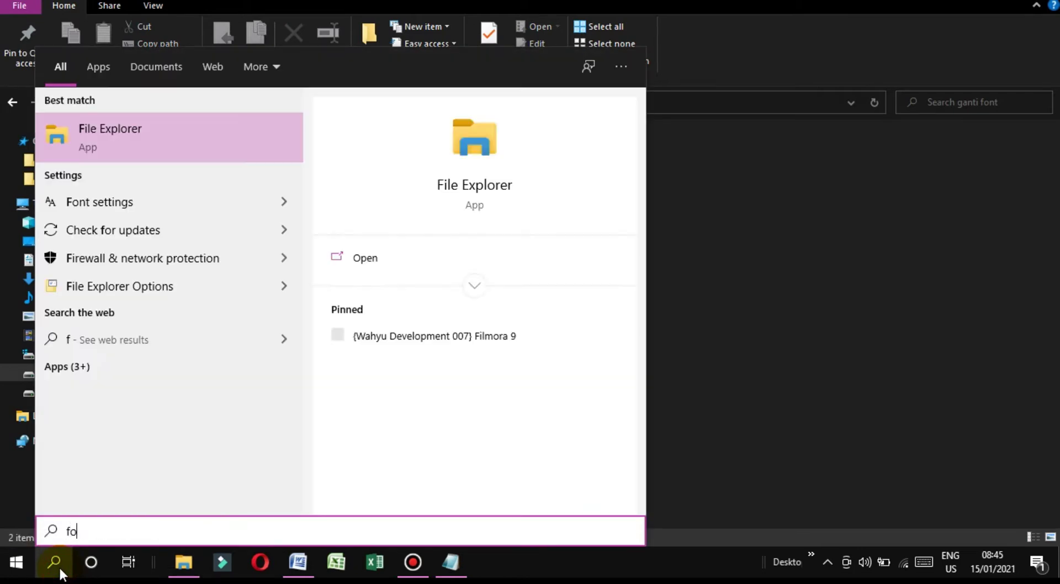
text(nt)
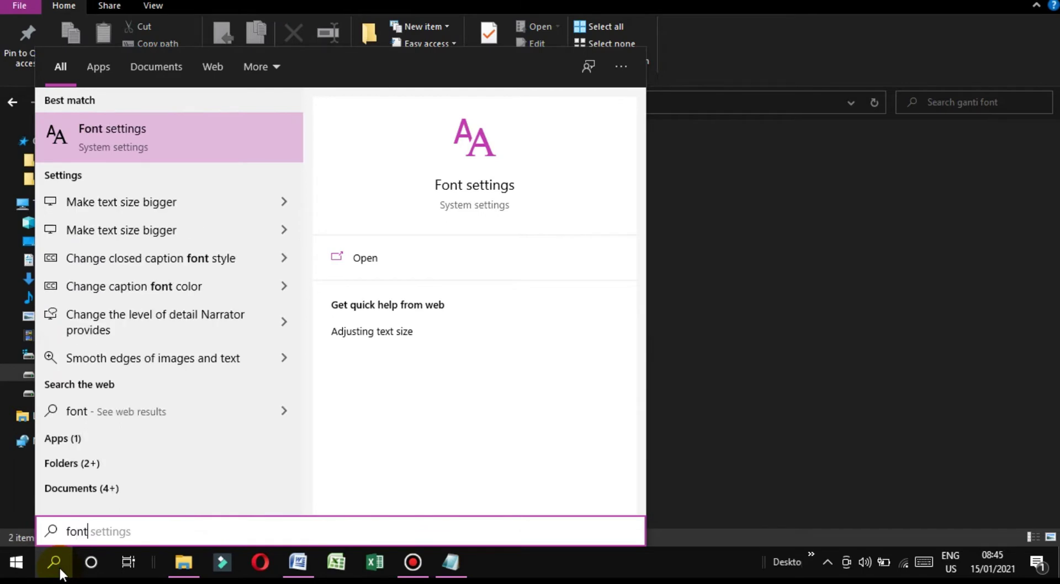
click(178, 145)
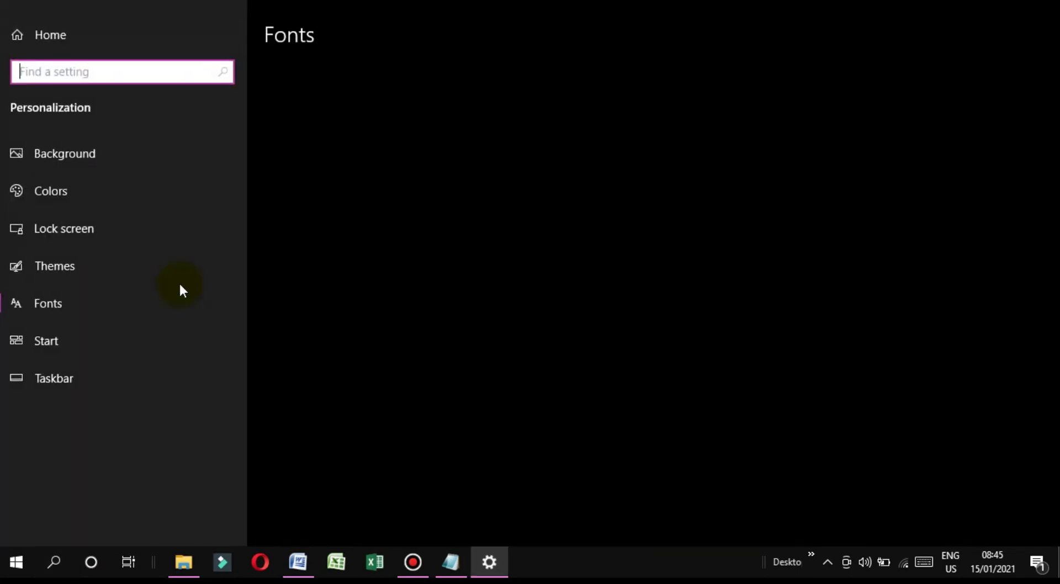
scroll(452, 366, down, 1)
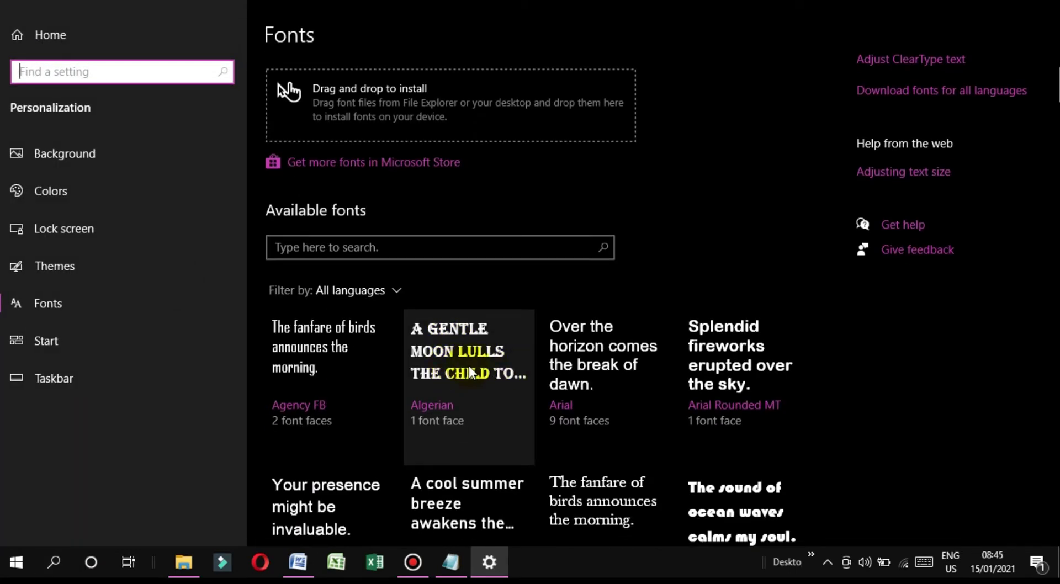
scroll(398, 369, down, 2)
scroll(401, 386, down, 5)
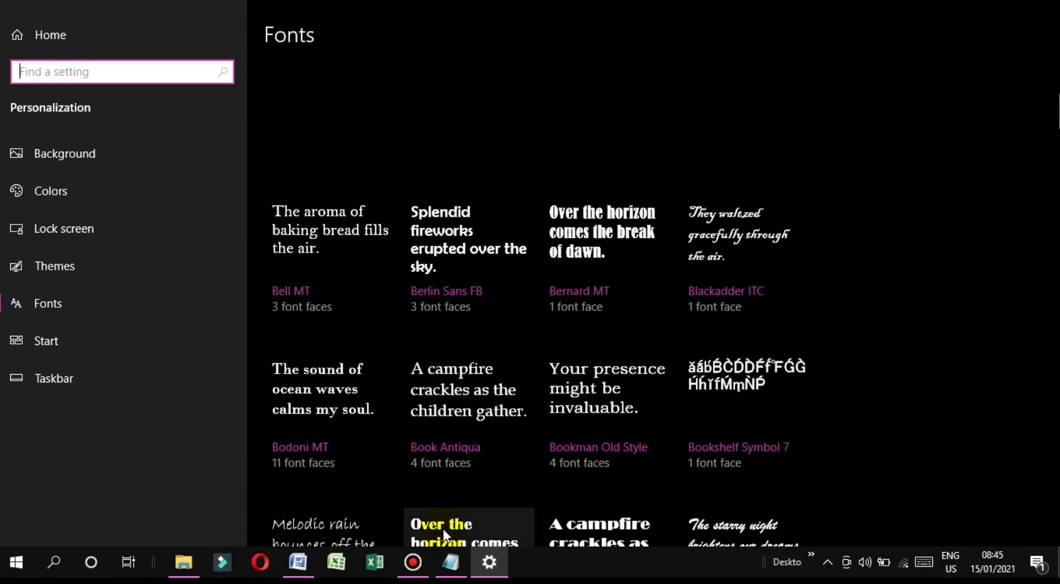
Step: Switch back to GANTI FONT.txt in Notepad and replace the Segoe UI substitute font Arial with Broadway
click(450, 562)
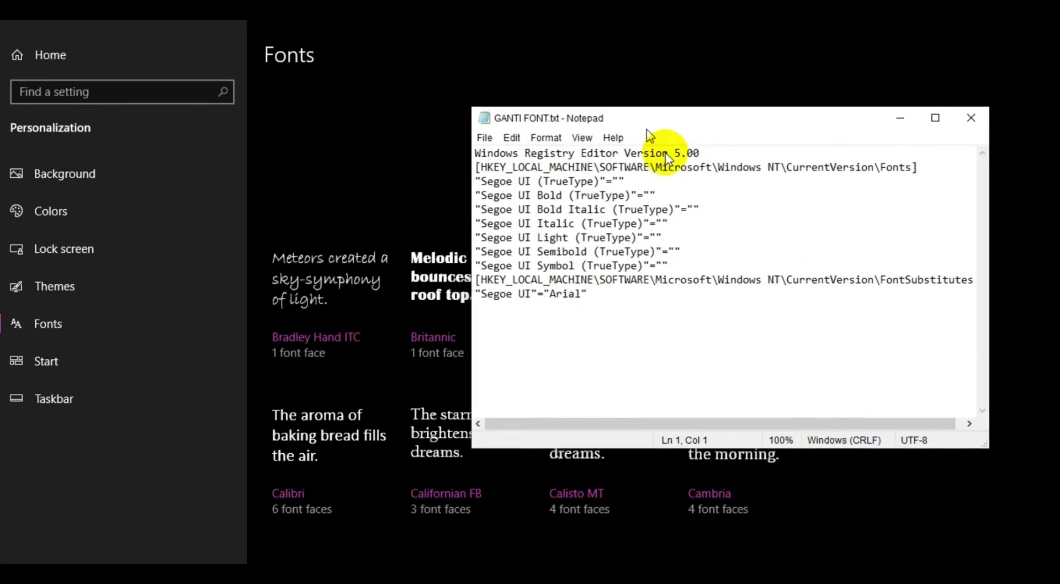
drag(648, 132, 181, 58)
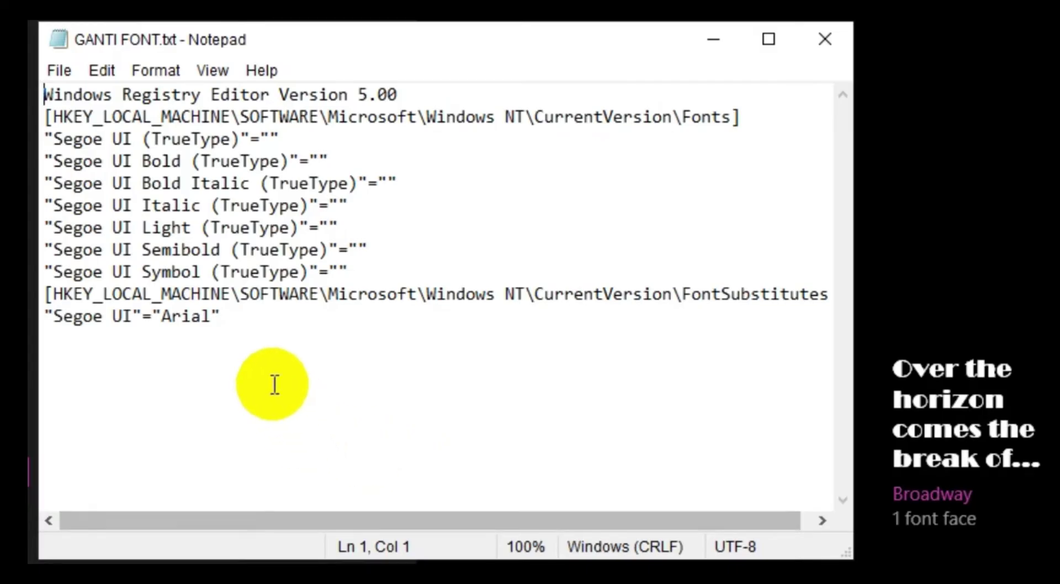
click(209, 317)
drag(210, 316, 161, 317)
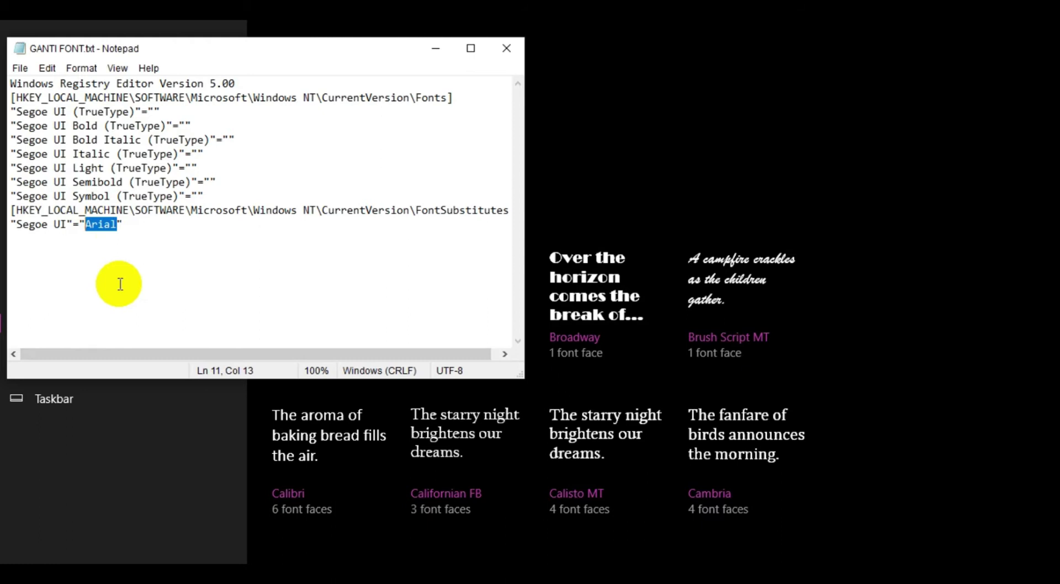
text(Br)
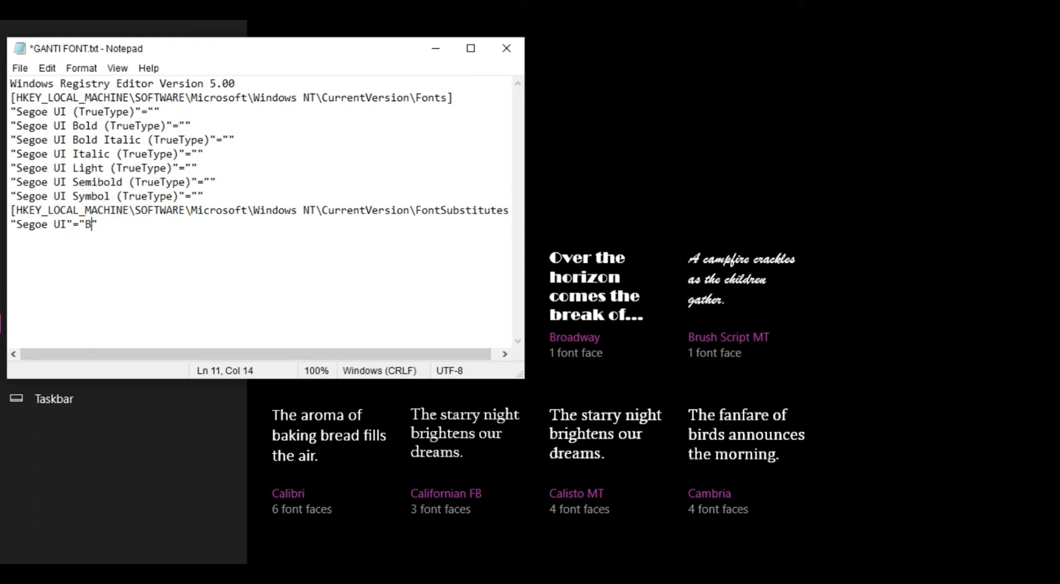
text(oadway)
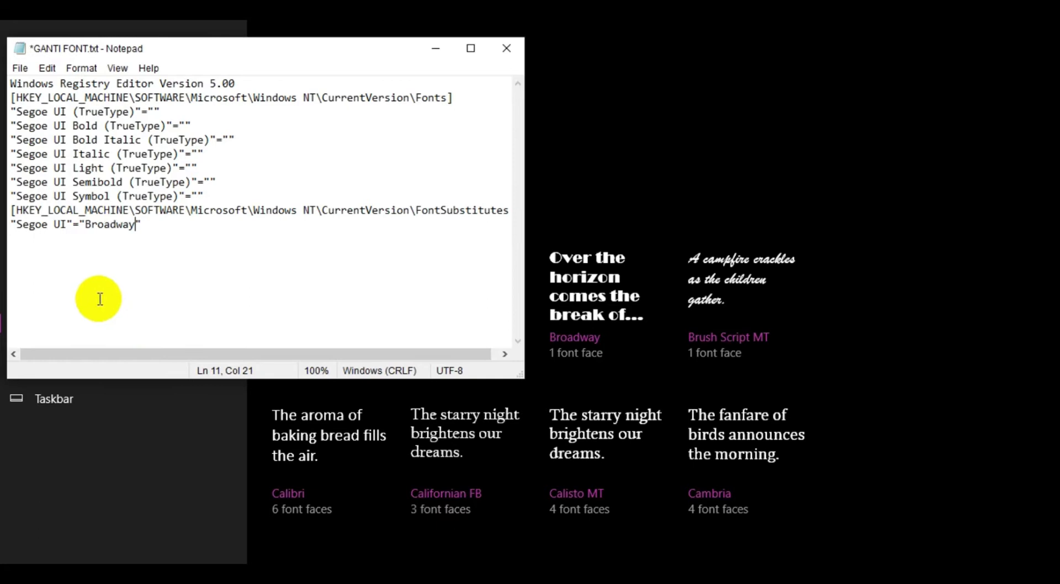
Step: Save a copy of the edited text file as GANTI FONT.reg in the same folder and close Notepad
click(20, 68)
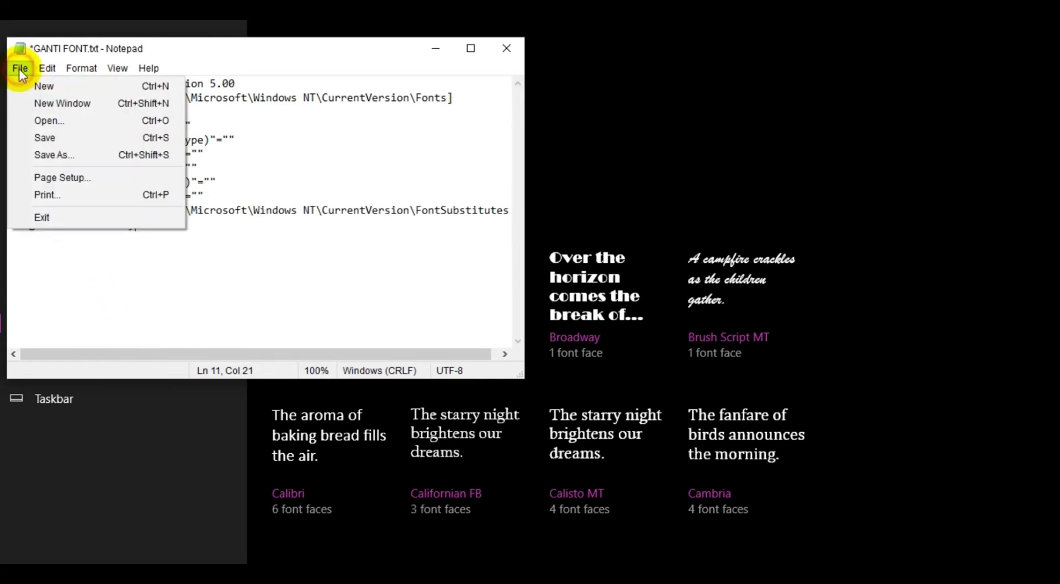
click(55, 150)
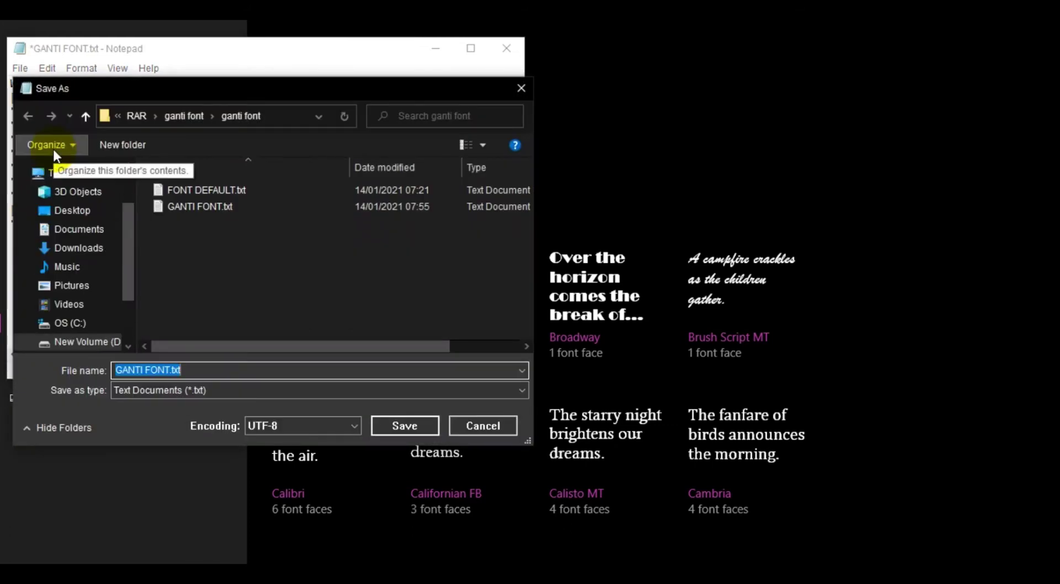
click(192, 367)
key(BackSpace)
key(BackSpace)
key(BackSpace)
key(BackSpace)
text(.reg)
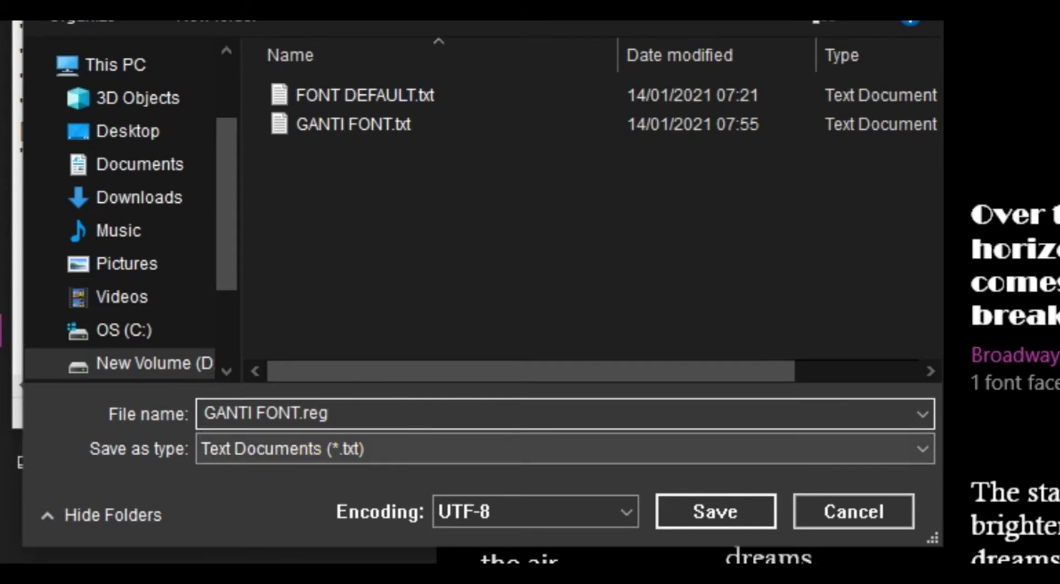
click(684, 515)
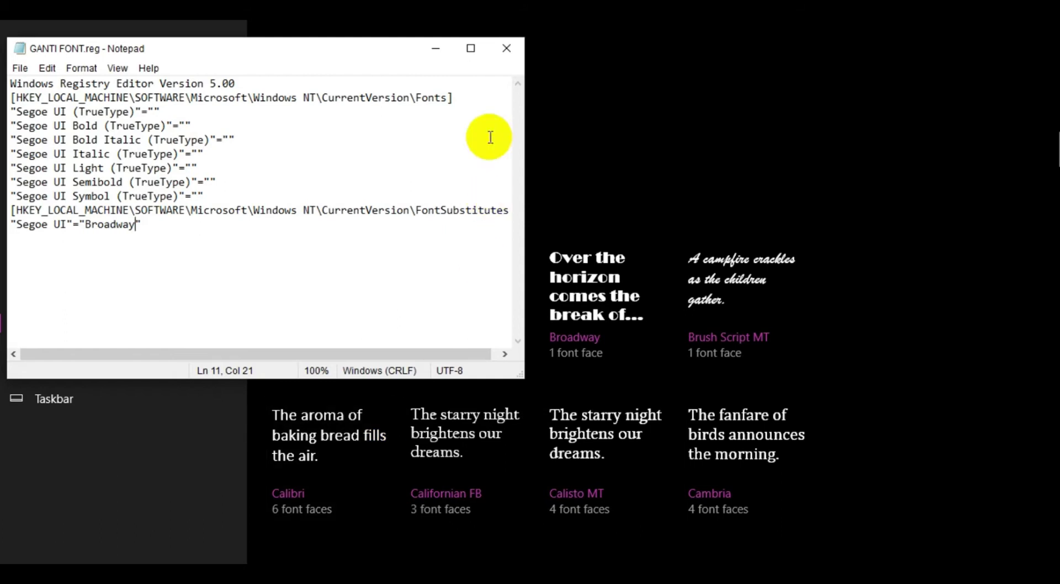
click(504, 53)
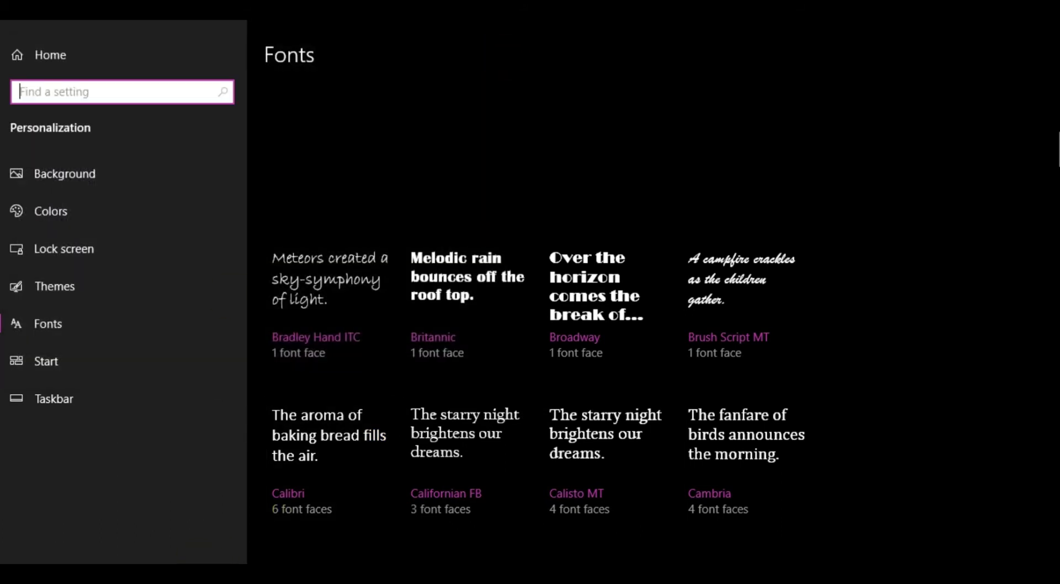
Step: Switch to File Explorer and merge GANTI FONT.reg into the Windows registry, accepting the confirmations
key(alt+Tab)
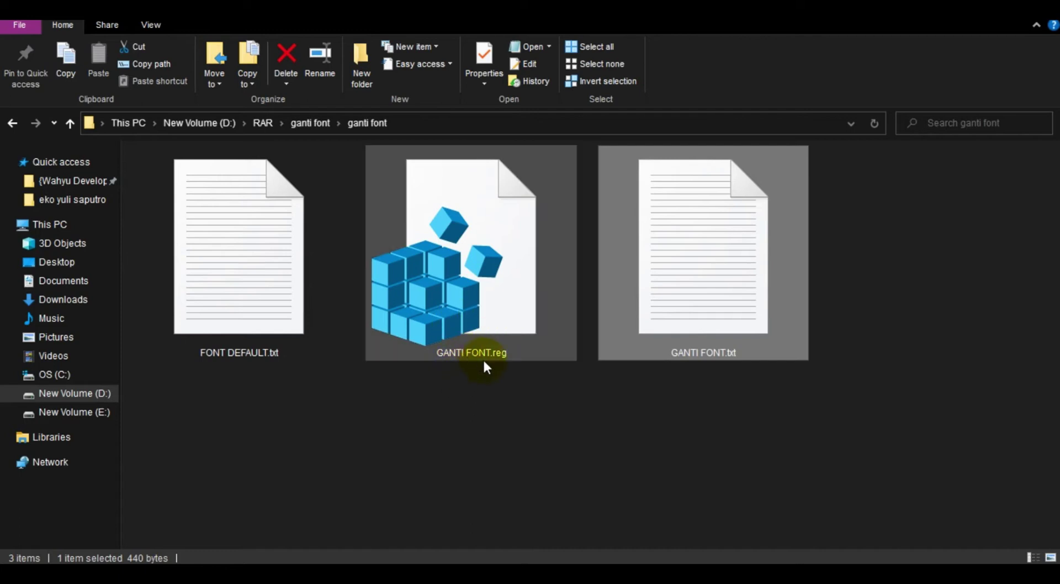
mouse_move(488, 359)
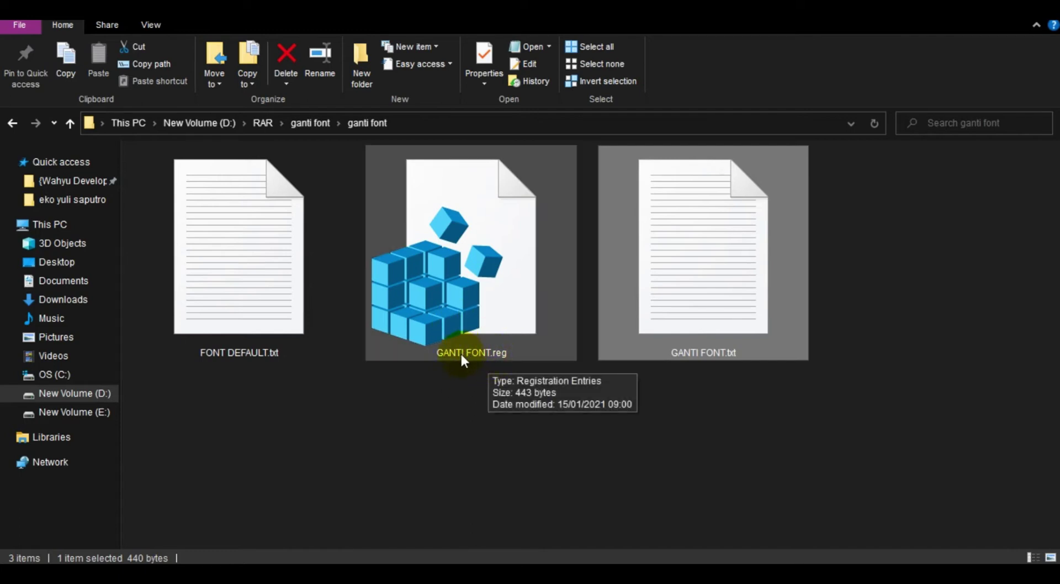
click(442, 285)
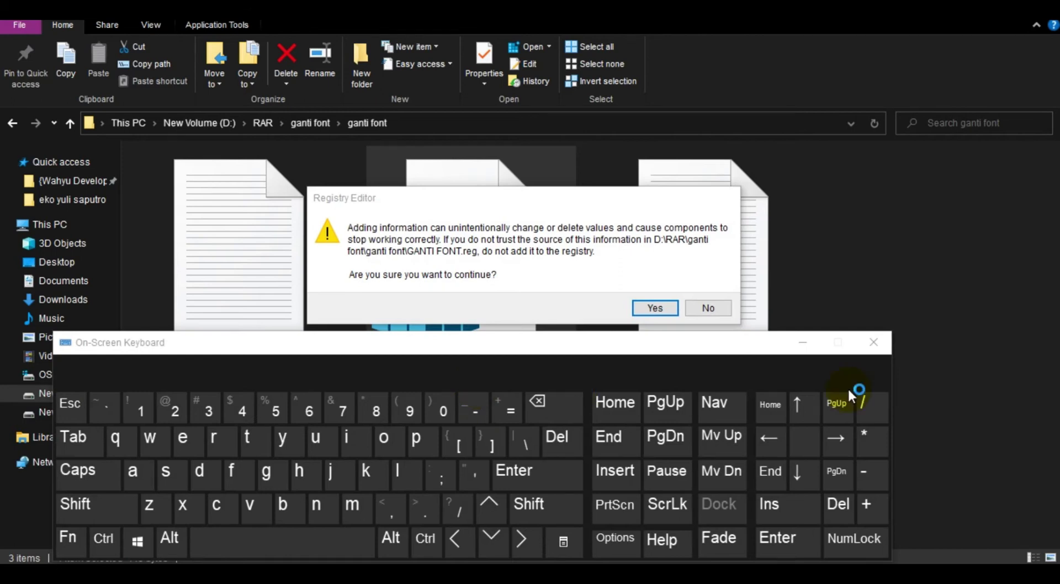
click(875, 343)
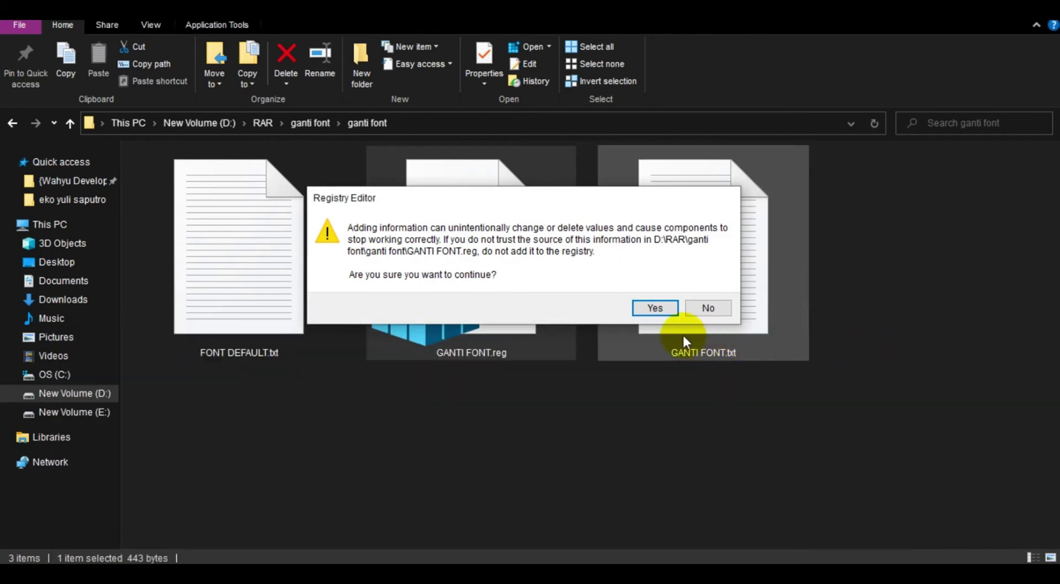
click(662, 304)
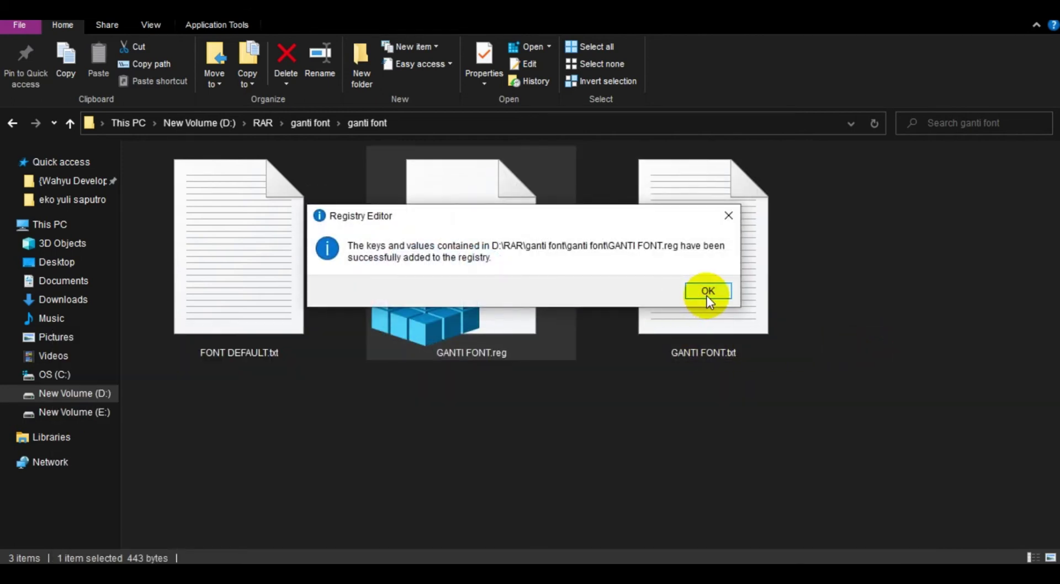
click(706, 296)
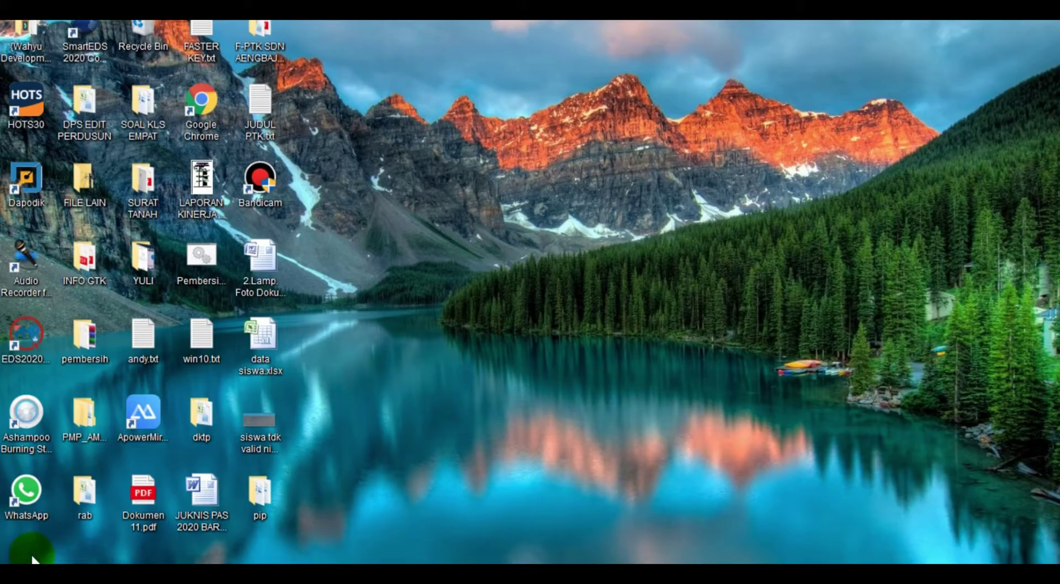
Step: Restart the computer so that the new system font is applied
key(super)
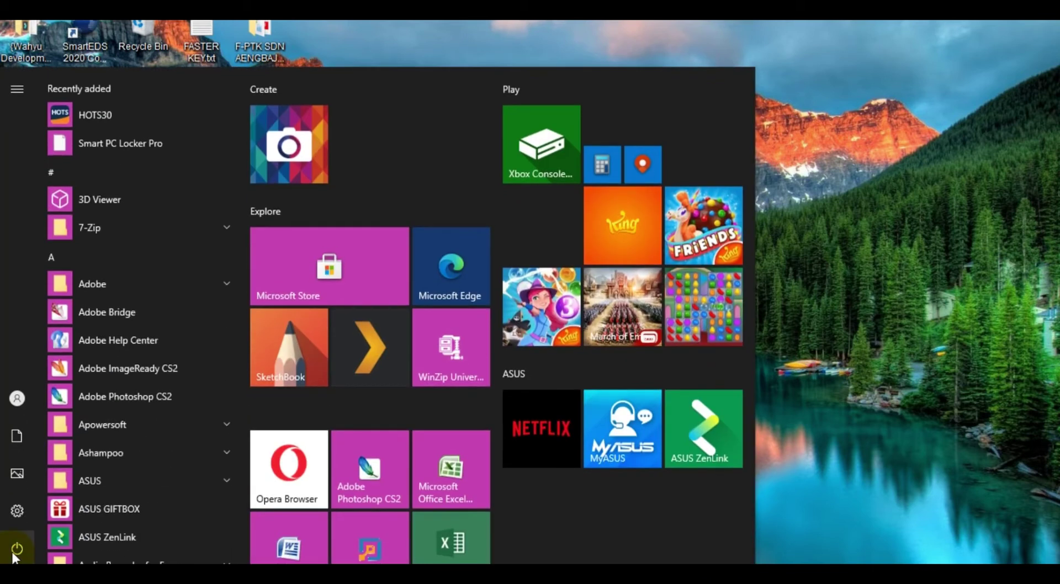
mouse_move(17, 550)
click(27, 543)
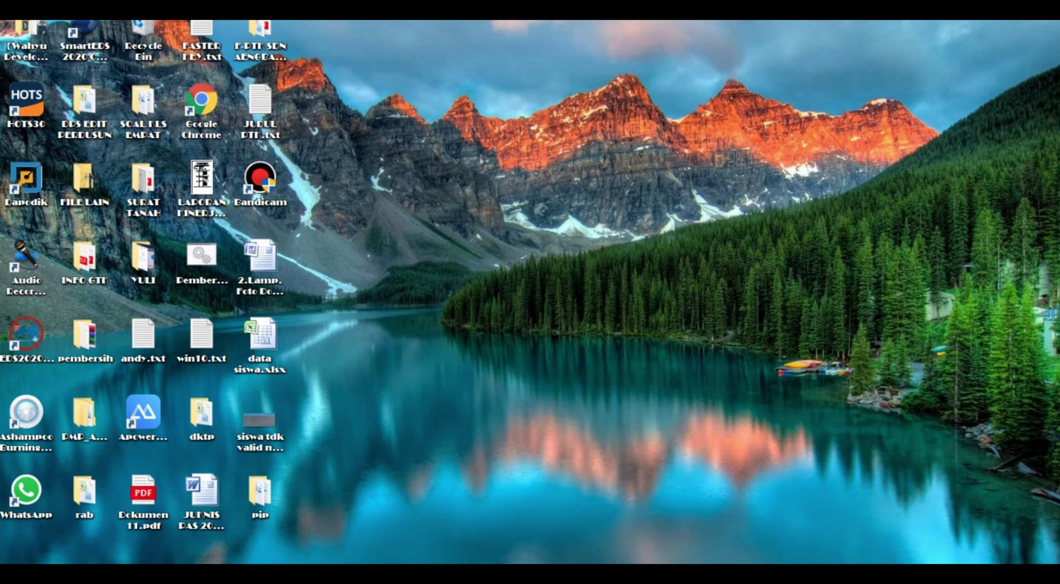
Step: Minimize the On-Screen Keyboard and examine the font of the desktop icon labels under magnification
drag(439, 350, 444, 187)
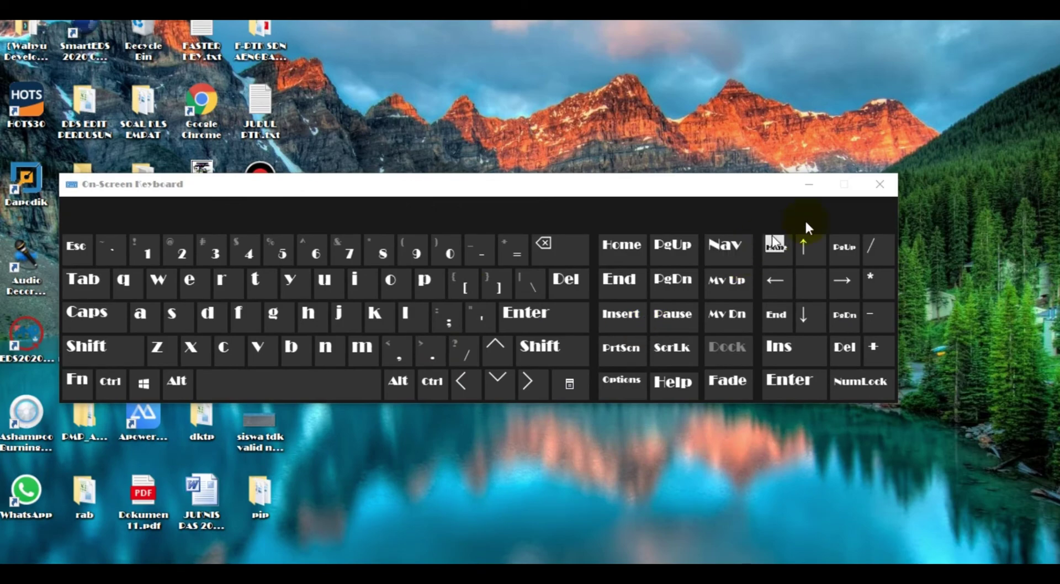
click(809, 184)
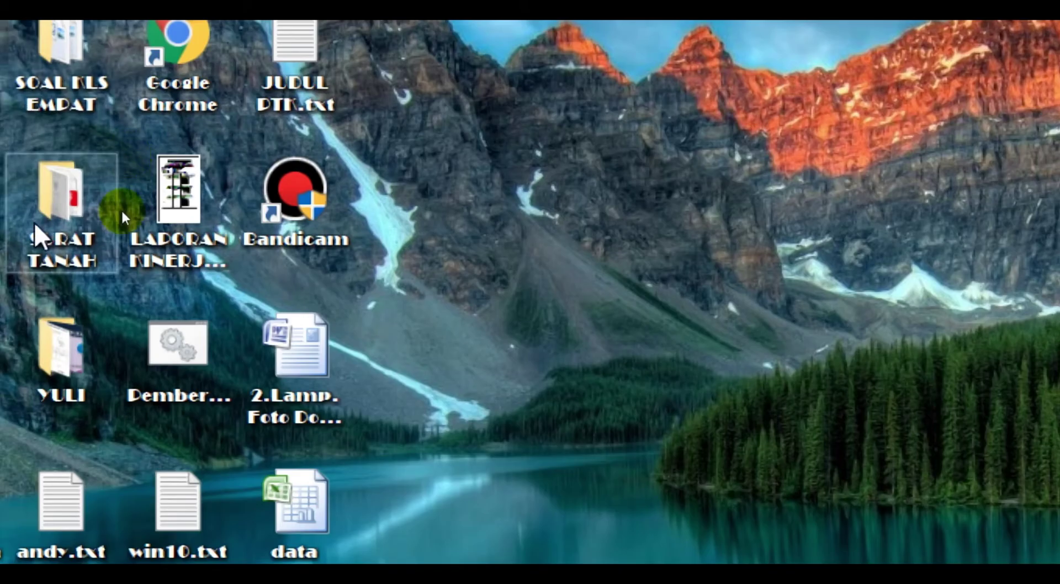
click(82, 166)
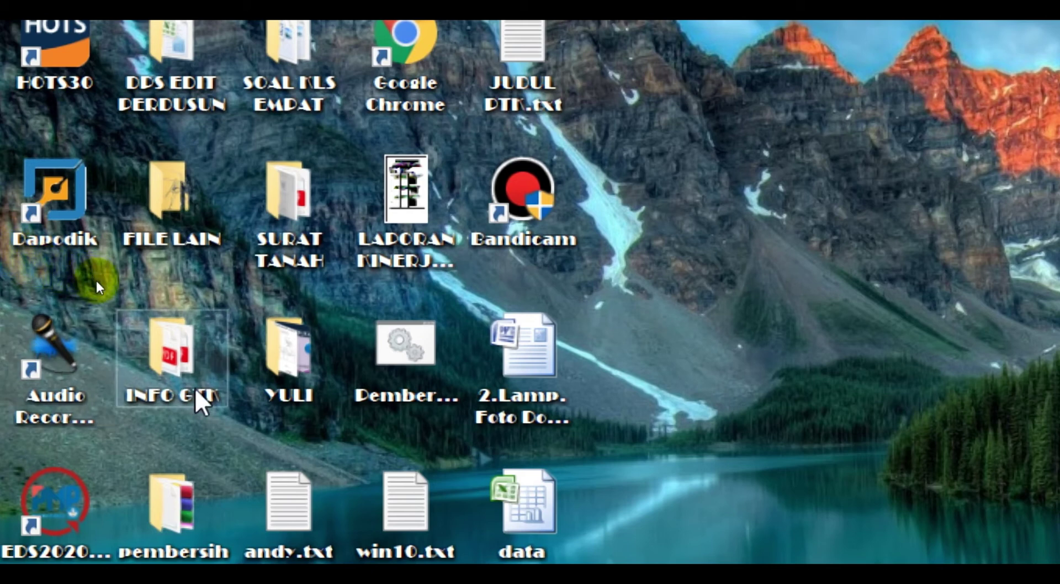
key(alt+F4)
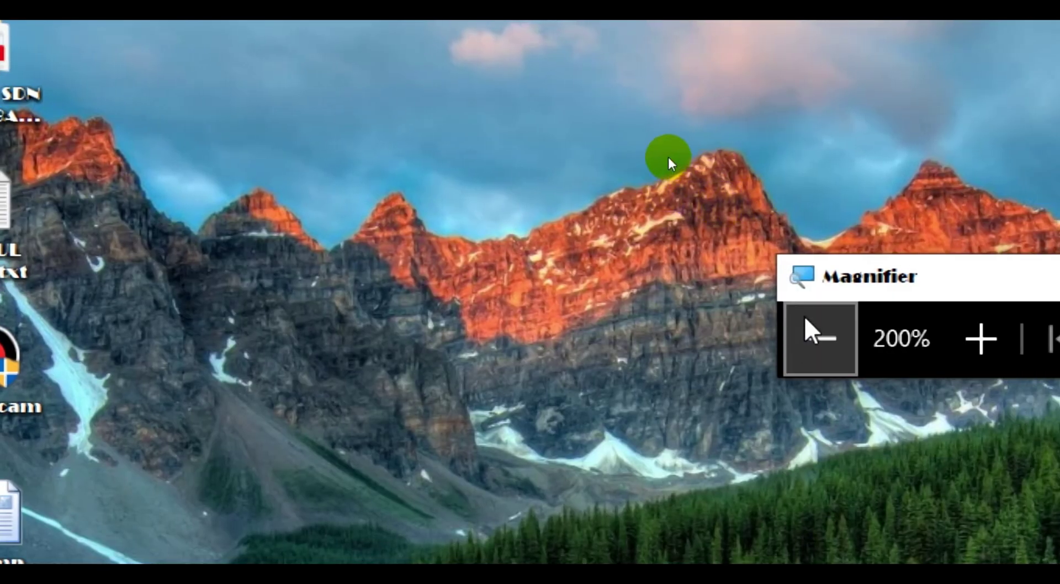
Step: Reduce the screen magnification to 100% and minimize Magnifier
click(668, 160)
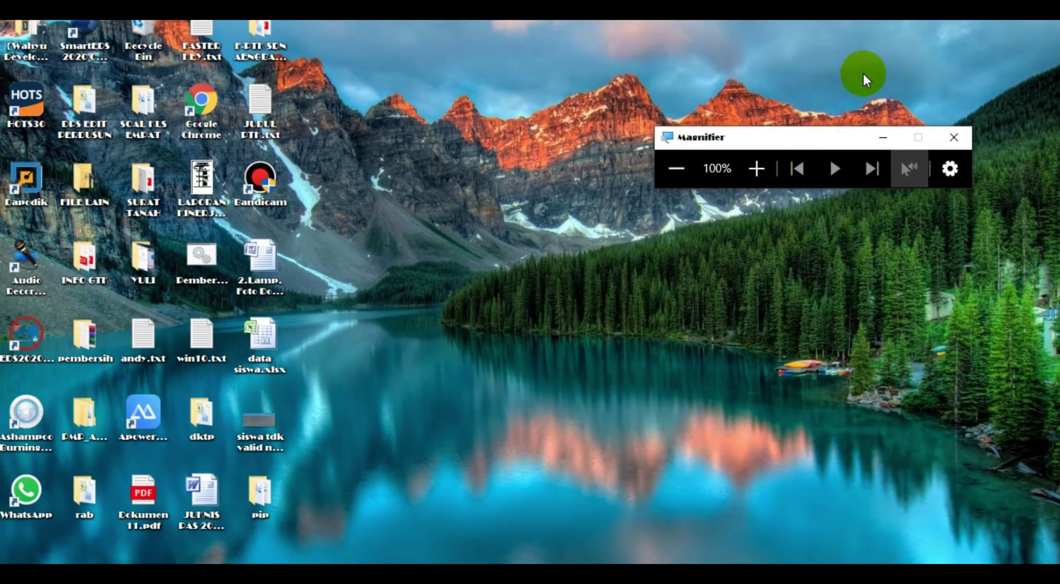
click(884, 137)
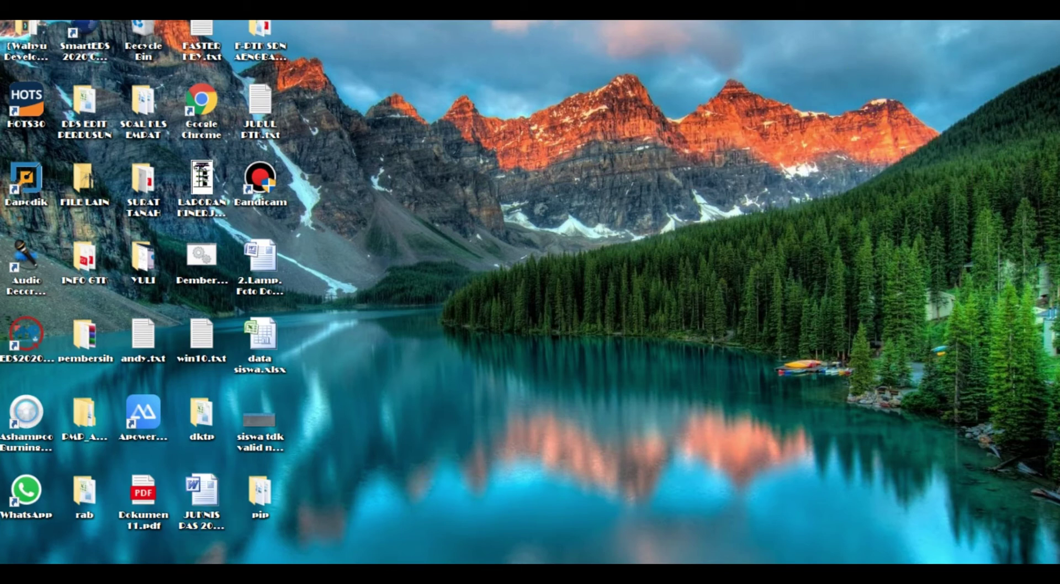
Step: Open the folder D:\RAR\ganti font\ganti font in a maximized File Explorer and review FONT DEFAULT.txt in Notepad
key(super+e)
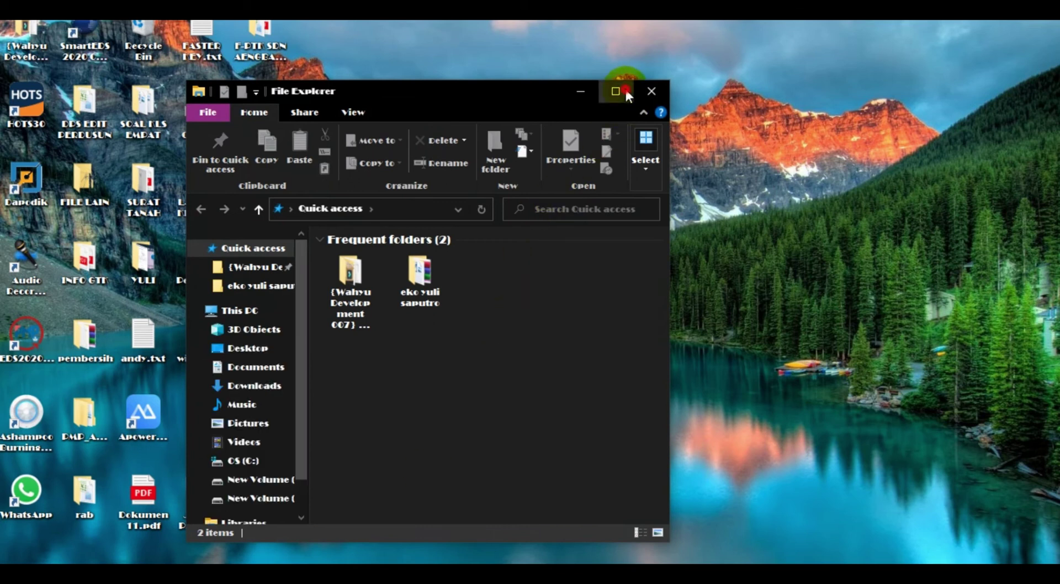
click(616, 92)
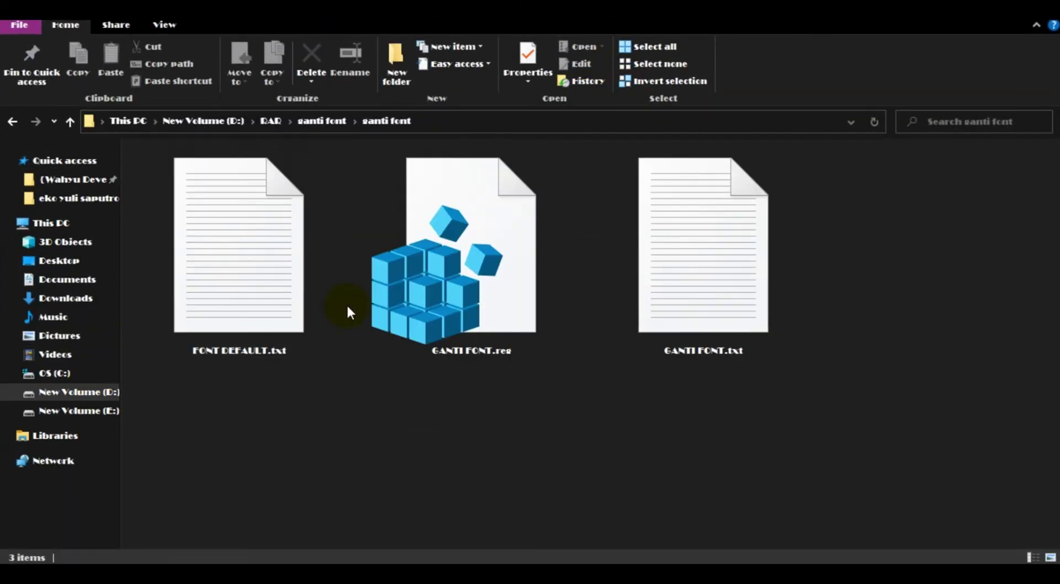
double_click(236, 262)
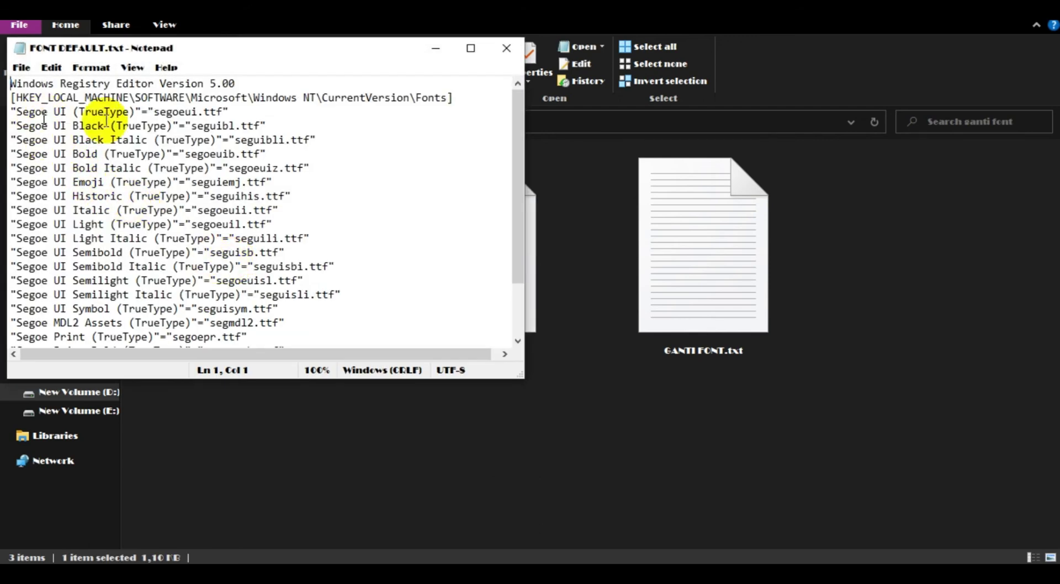
drag(516, 150, 516, 230)
Step: Save a copy of the default font text file as FONT DEFAULT.reg in the same folder and close Notepad
click(22, 68)
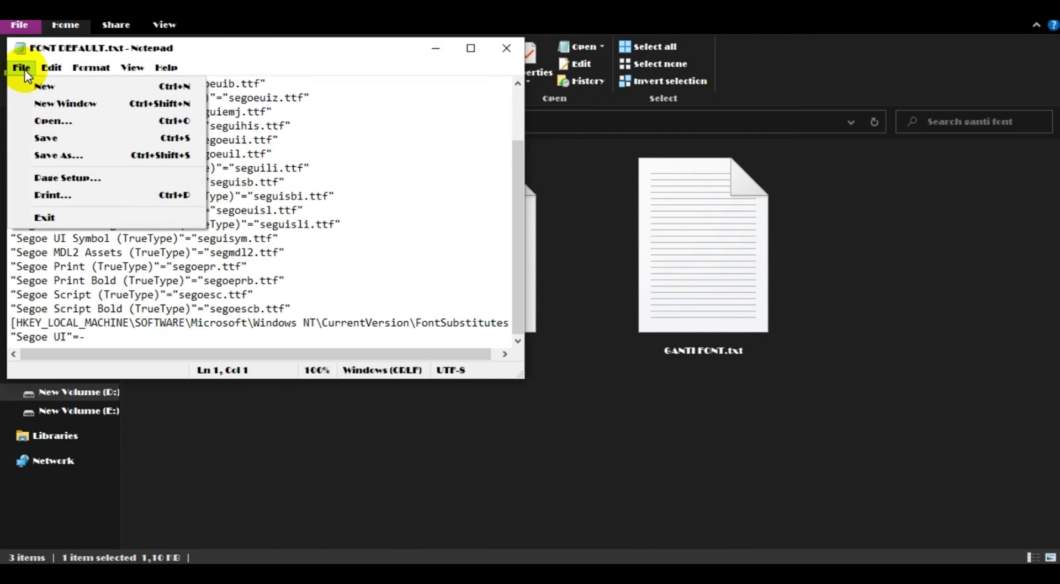
click(51, 147)
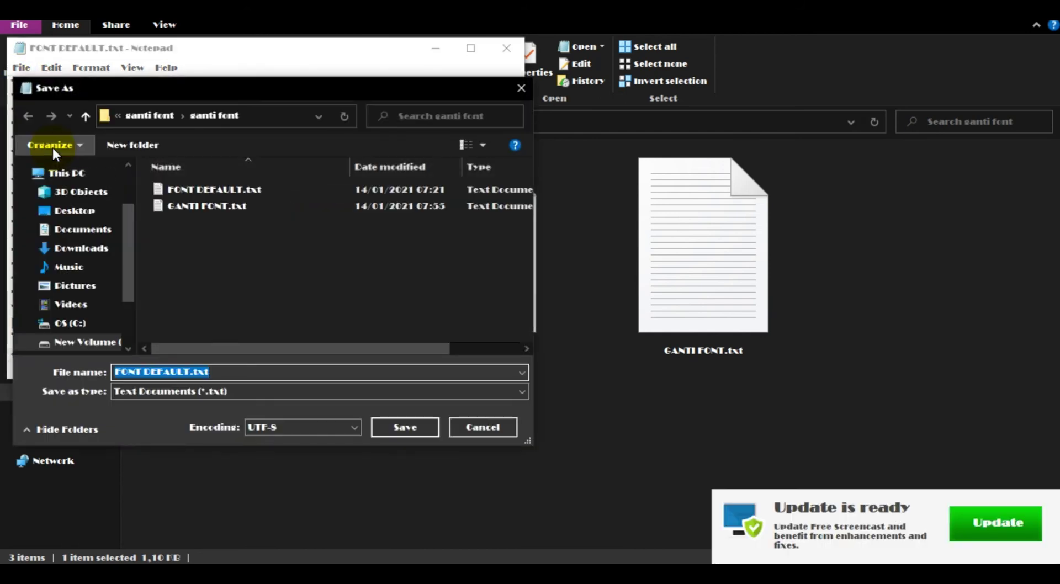
click(233, 372)
key(BackSpace)
key(BackSpace)
key(BackSpace)
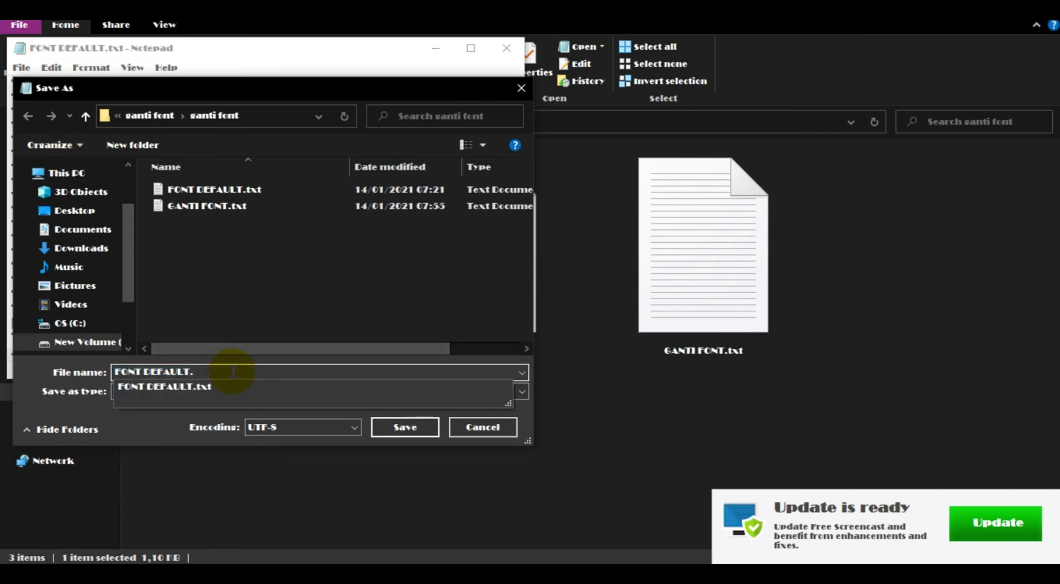
text(reg)
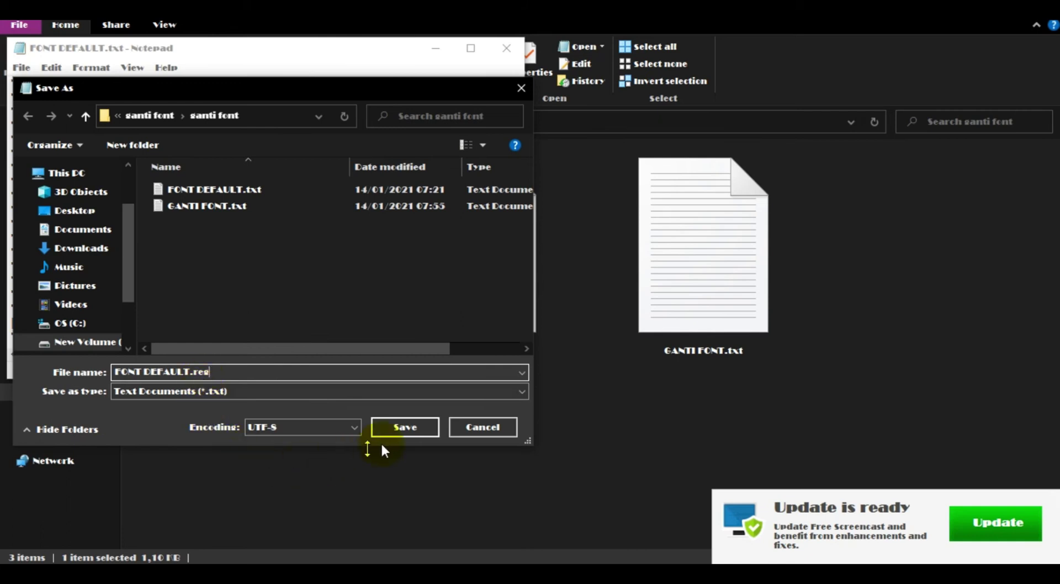
click(406, 428)
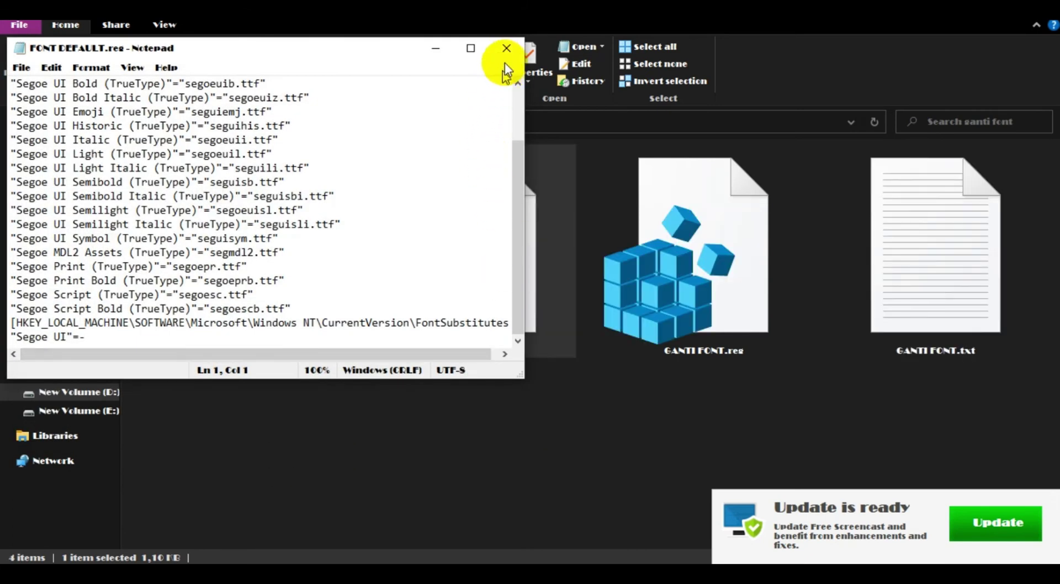
click(506, 48)
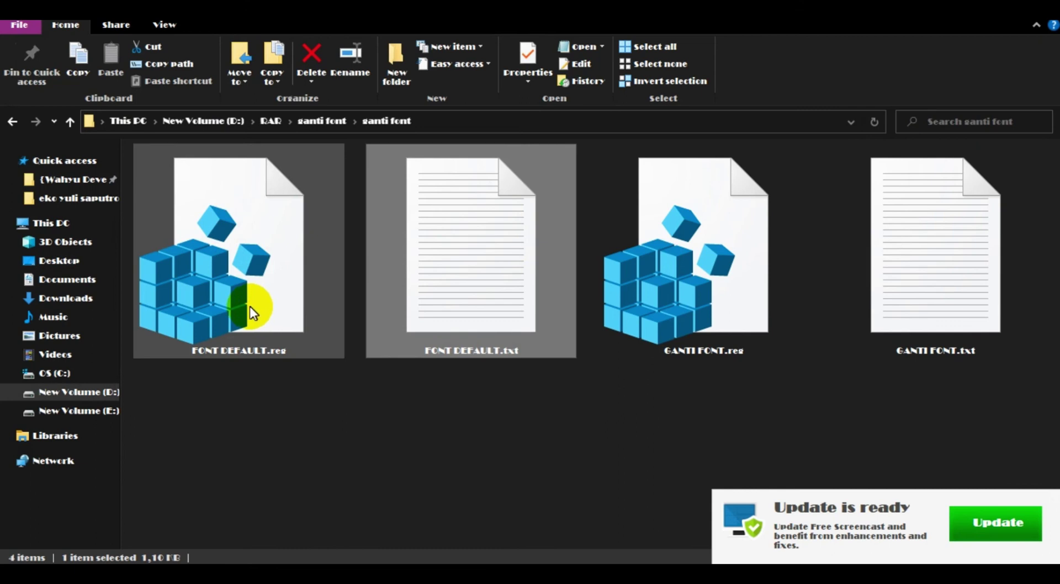
Step: Merge FONT DEFAULT.reg into the Windows registry, accepting the confirmations and closing the On-Screen Keyboard
double_click(231, 308)
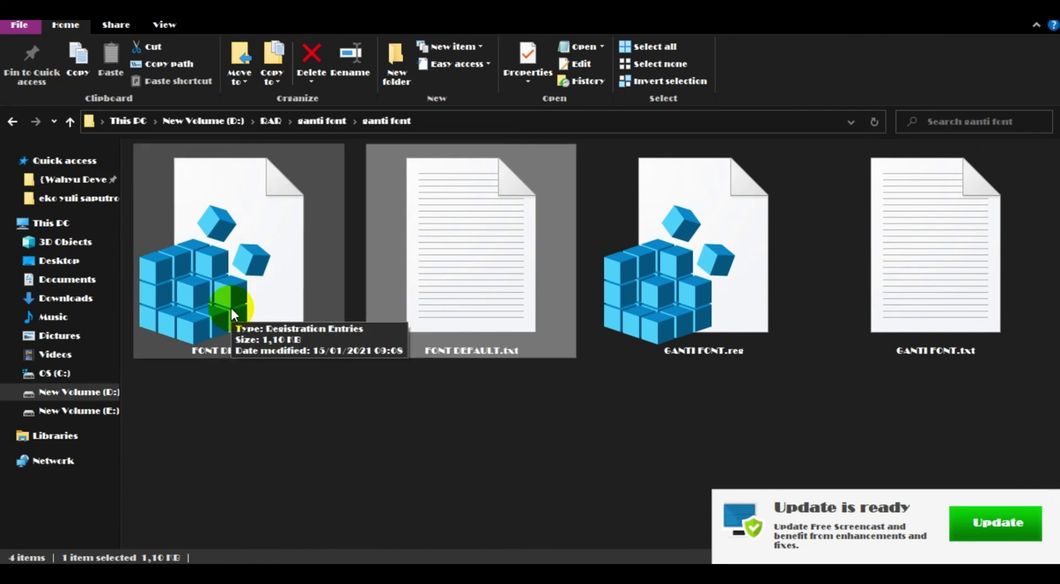
click(248, 253)
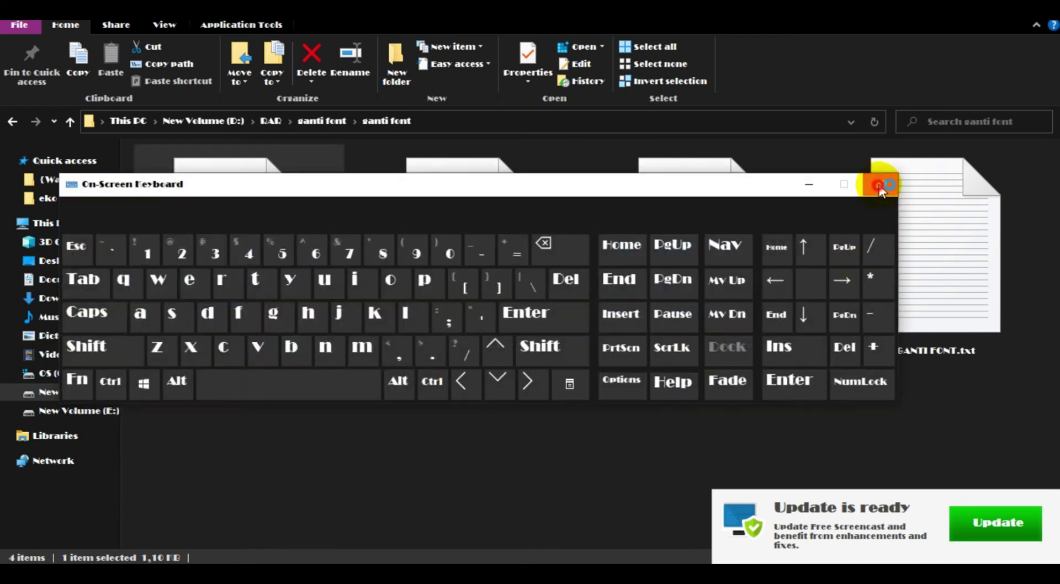
click(881, 182)
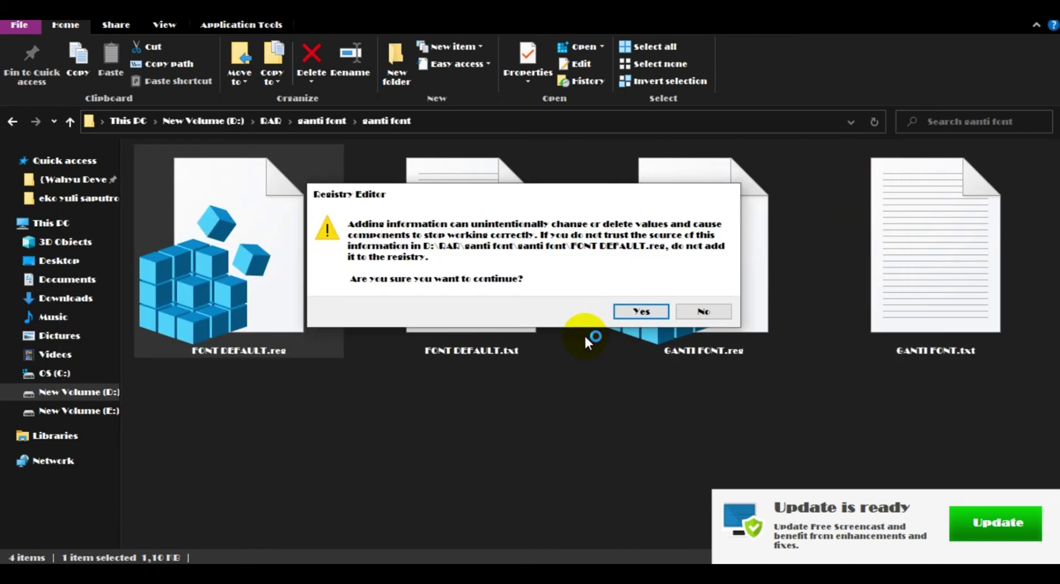
click(640, 312)
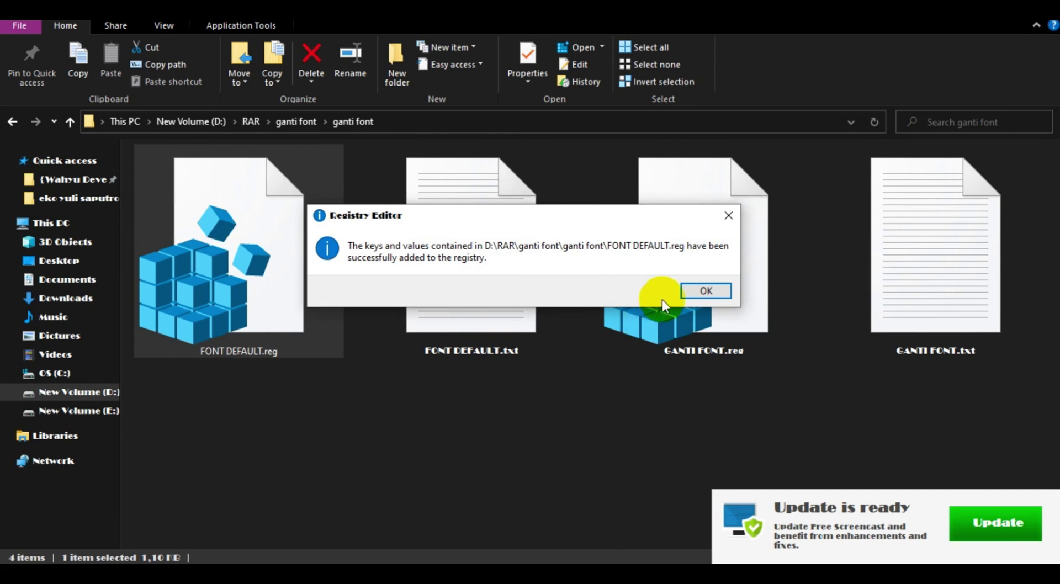
click(709, 286)
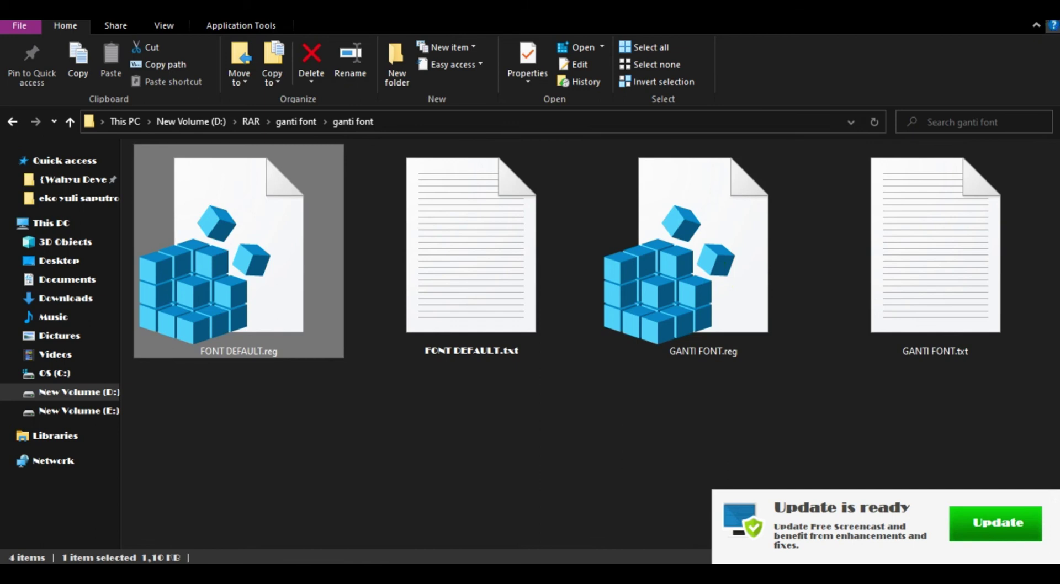
Step: Close File Explorer and refresh the desktop several times to check the font of the icon labels
click(1045, 10)
right_click(394, 162)
click(482, 214)
right_click(482, 135)
click(545, 180)
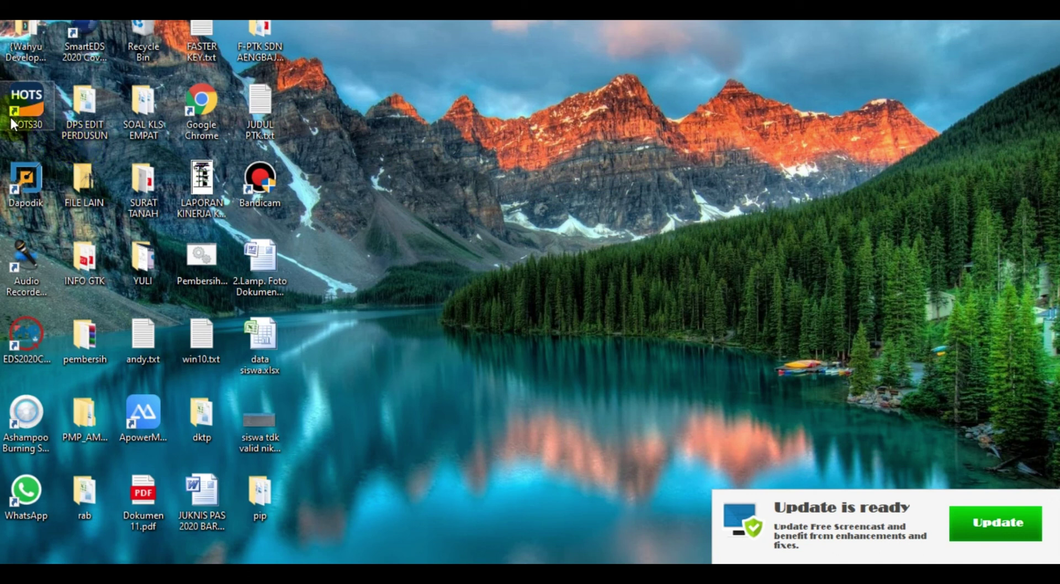
right_click(447, 136)
click(498, 184)
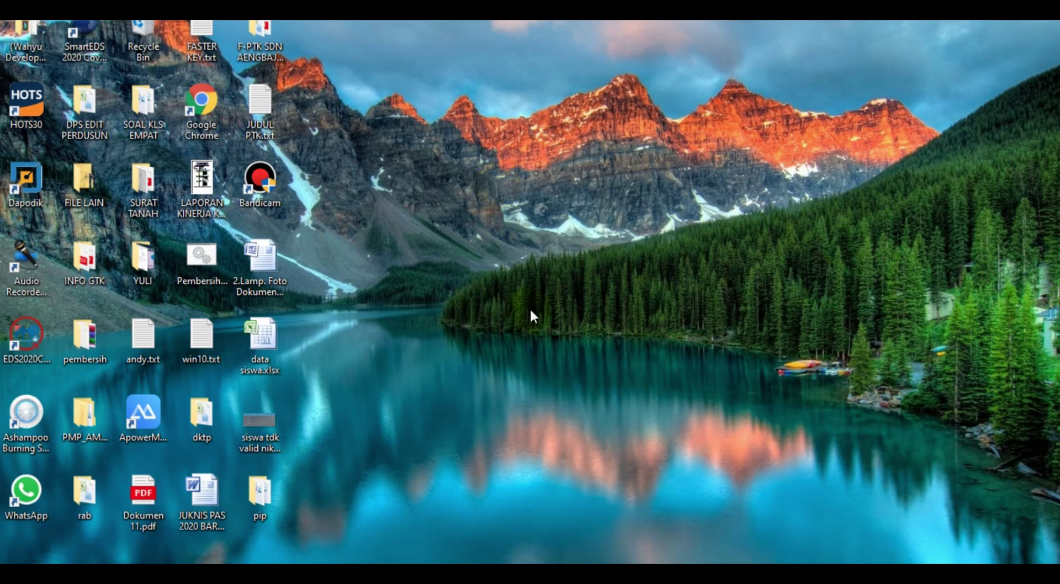
click(452, 560)
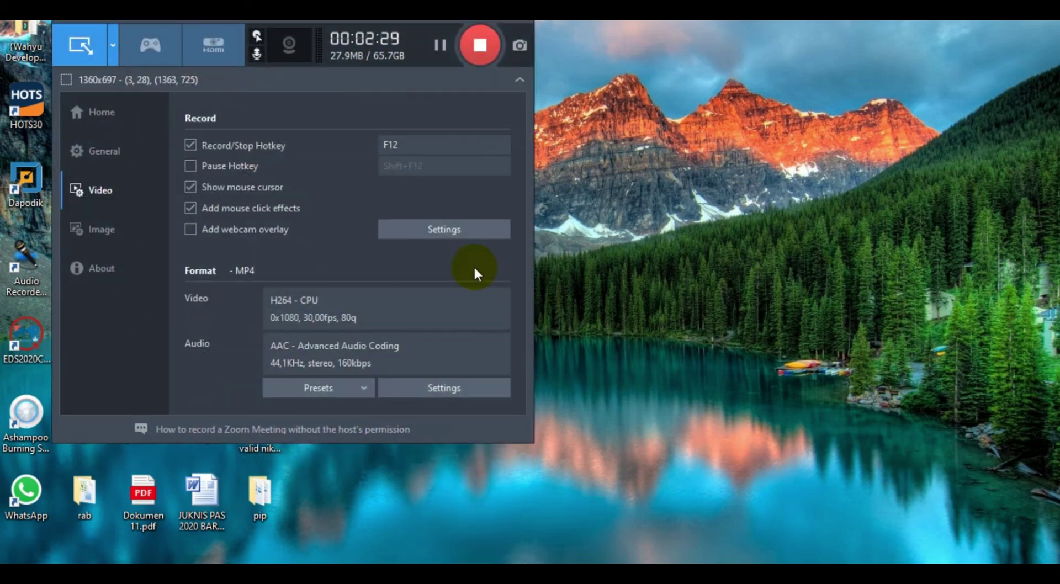